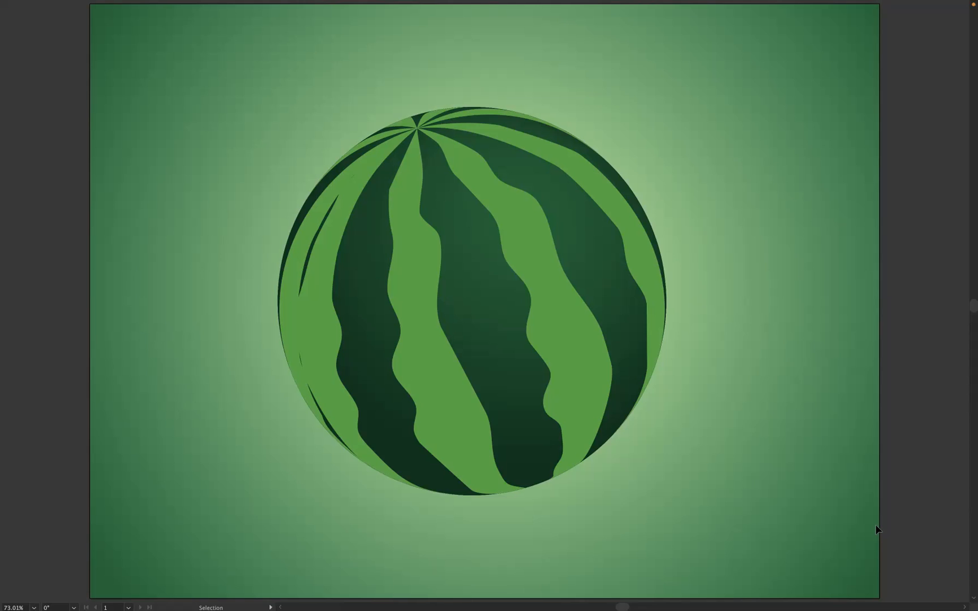
Delete the striped watermelon artwork, leaving only the green gradient background.
key(f)
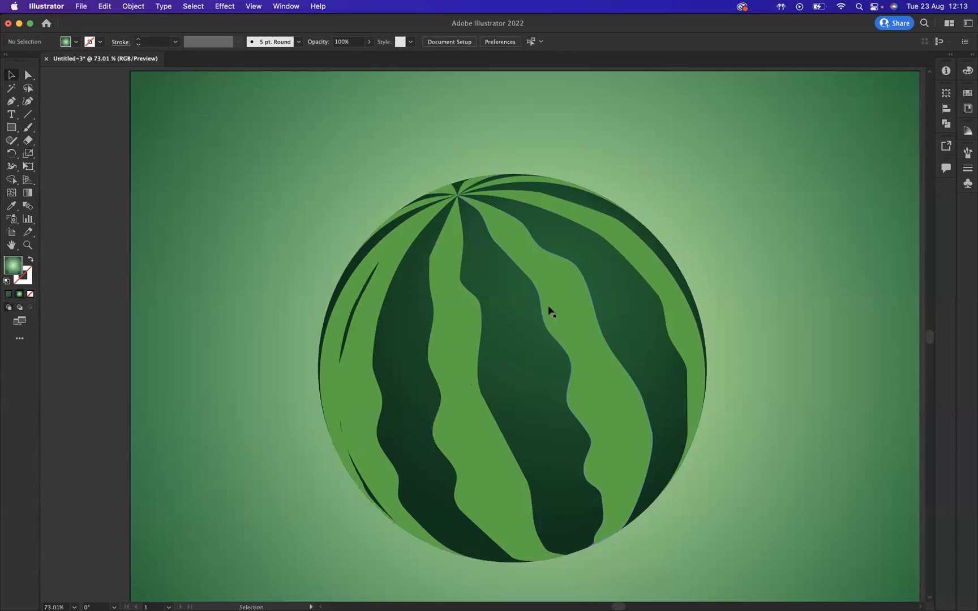
click(530, 317)
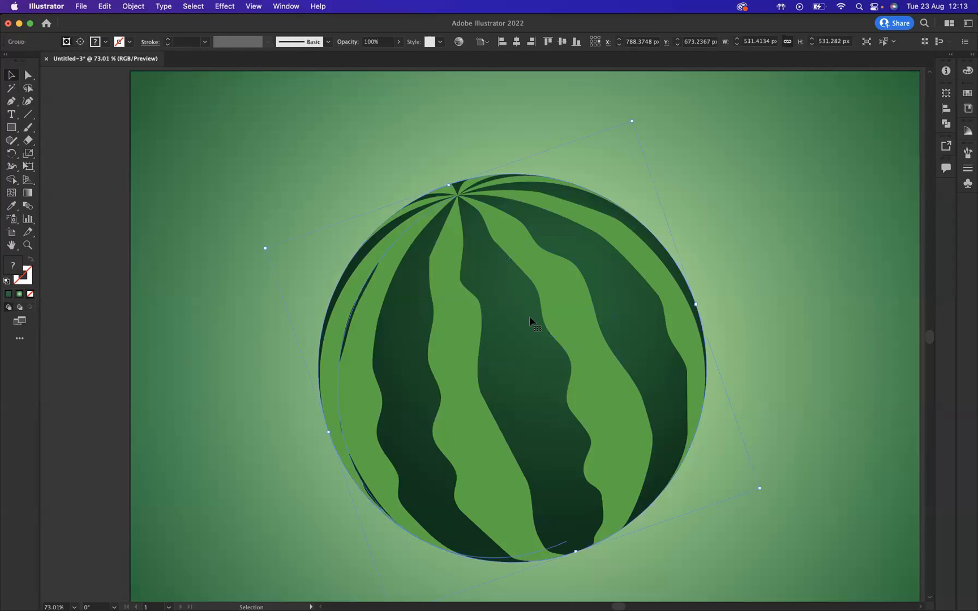
key(Delete)
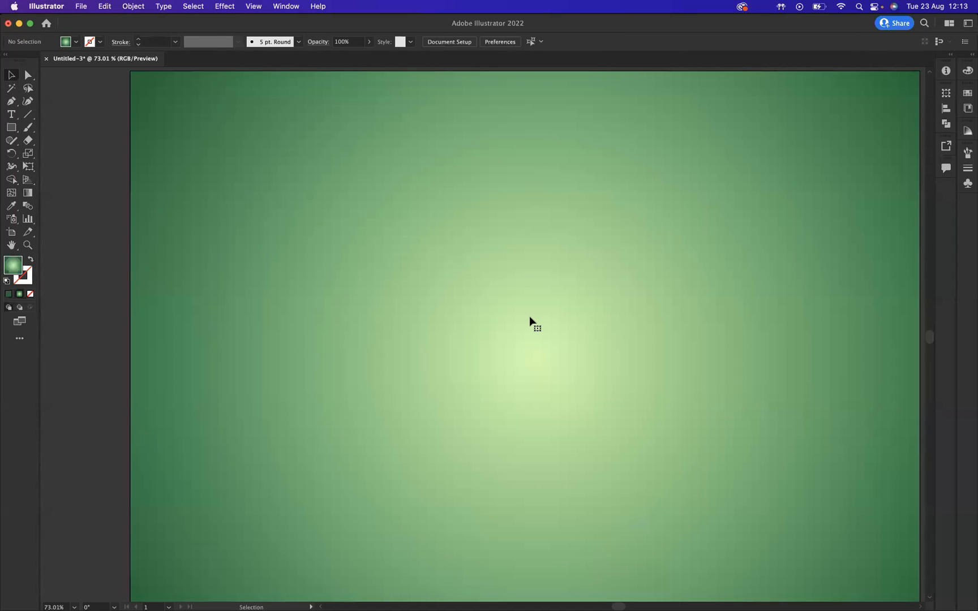
key(super+minus)
drag(608, 345, 556, 320)
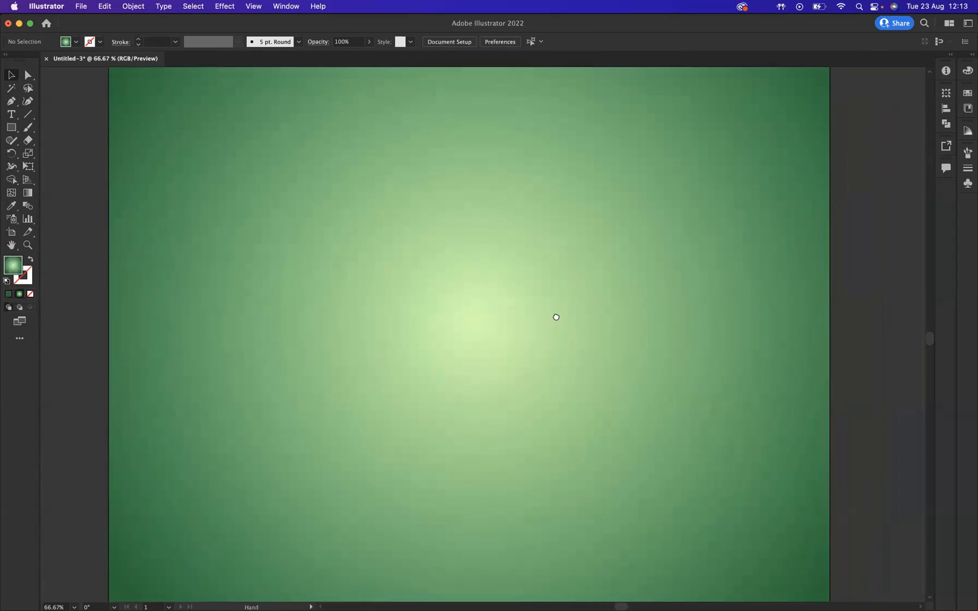
key(super+minus)
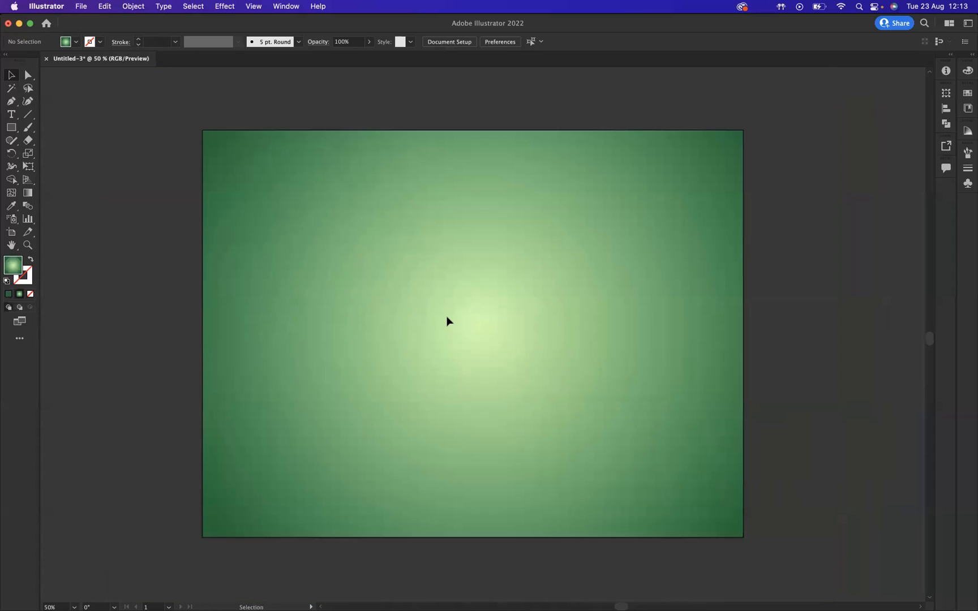
Draw a tall, narrow rectangle about 57 by 365 px near the artboard's left side and fill it with medium bluish green.
click(11, 129)
drag(247, 223, 274, 400)
click(76, 41)
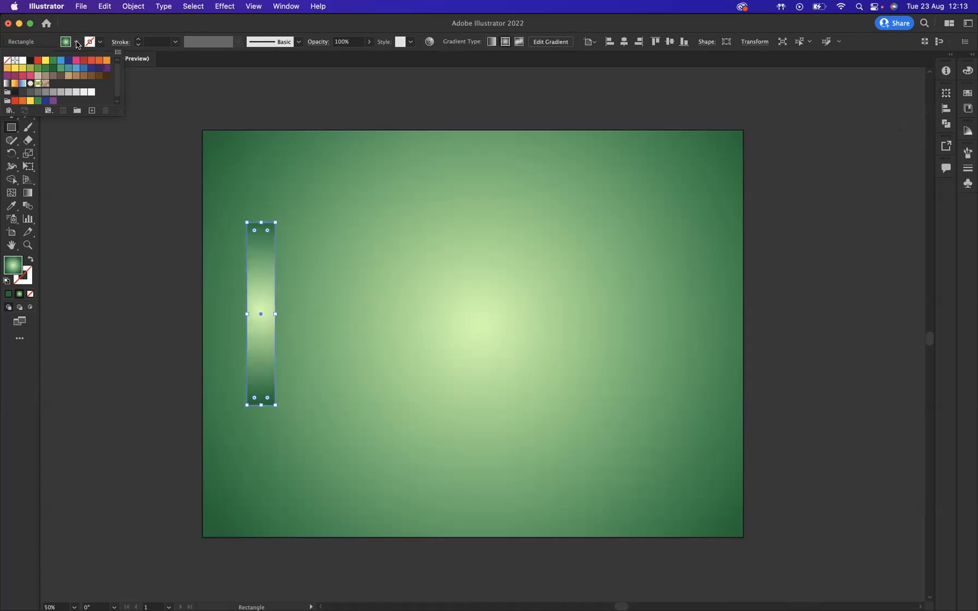
click(36, 69)
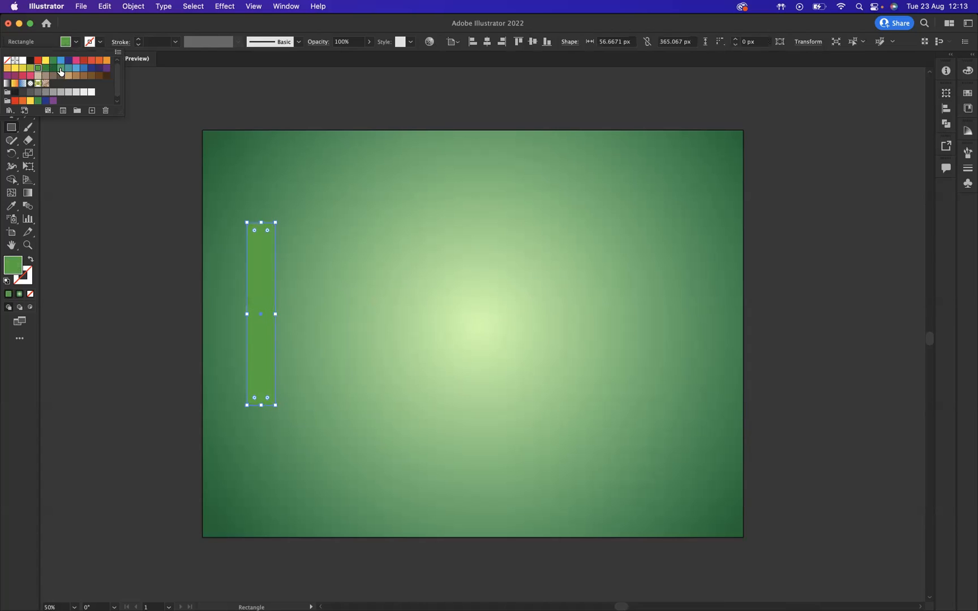
click(61, 69)
click(189, 27)
click(11, 75)
click(234, 266)
click(267, 288)
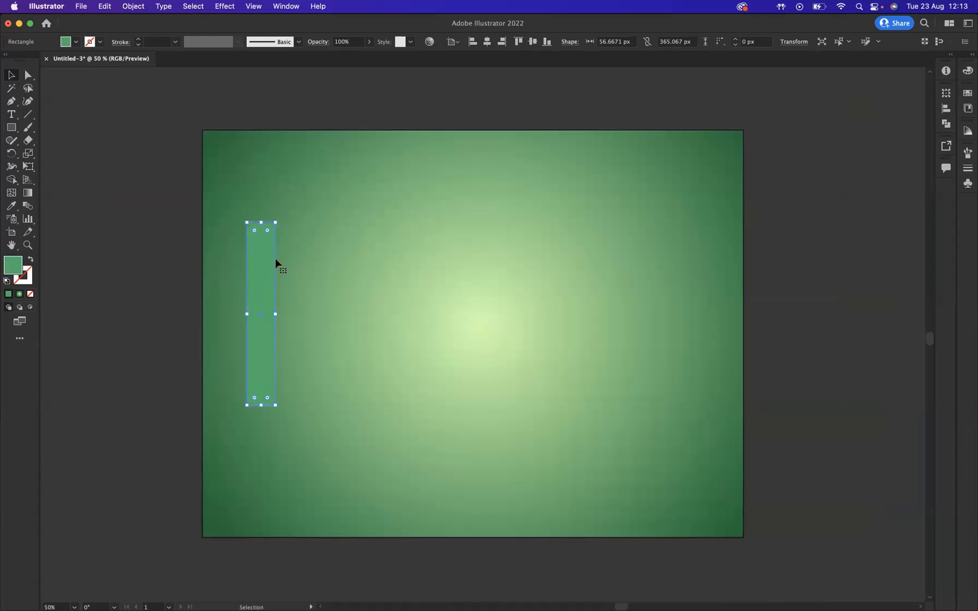
Apply the Roughen effect to the rectangle with size 3%, relative, detail 3/in and smooth points.
click(225, 7)
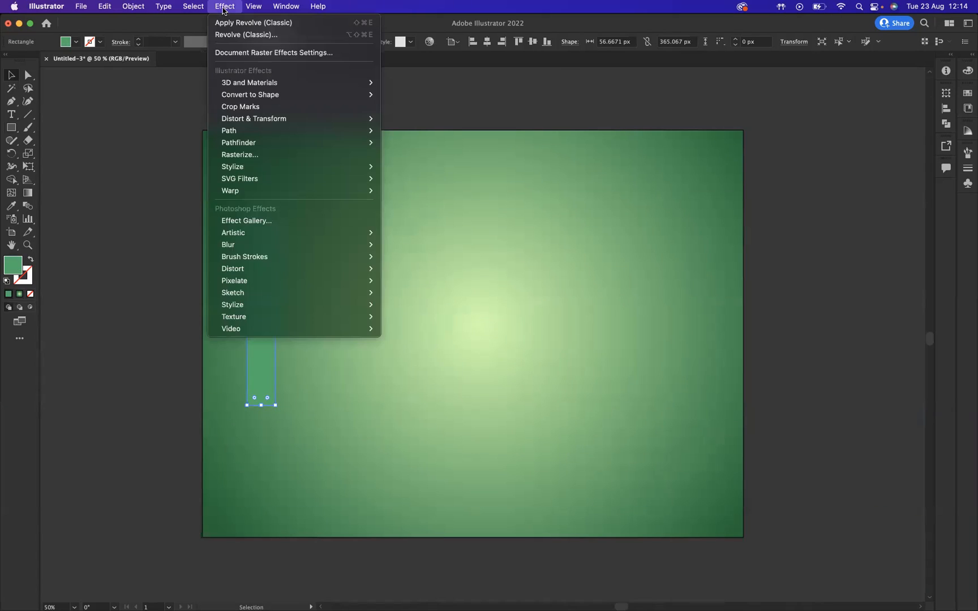
mouse_move(303, 118)
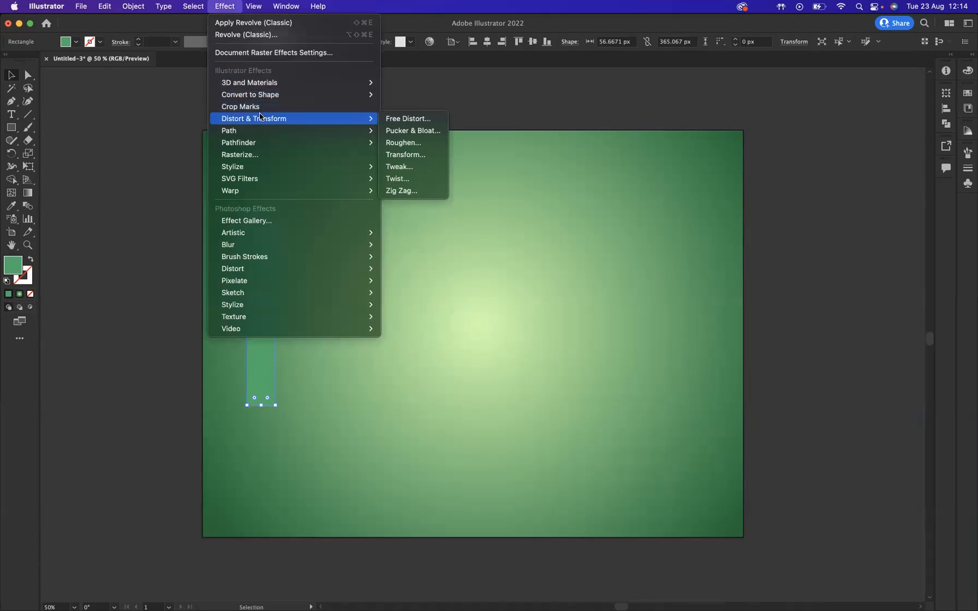
click(416, 147)
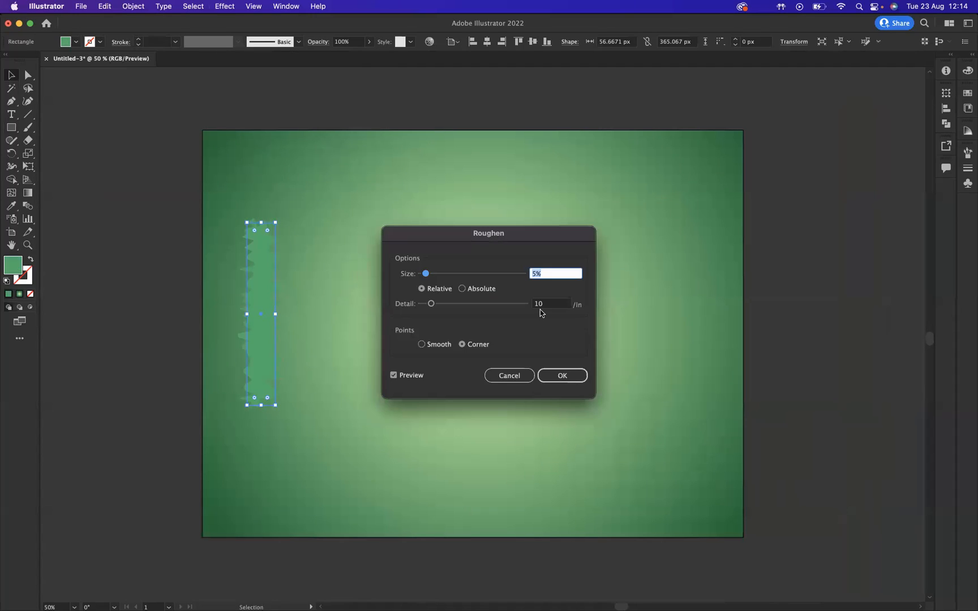
click(542, 305)
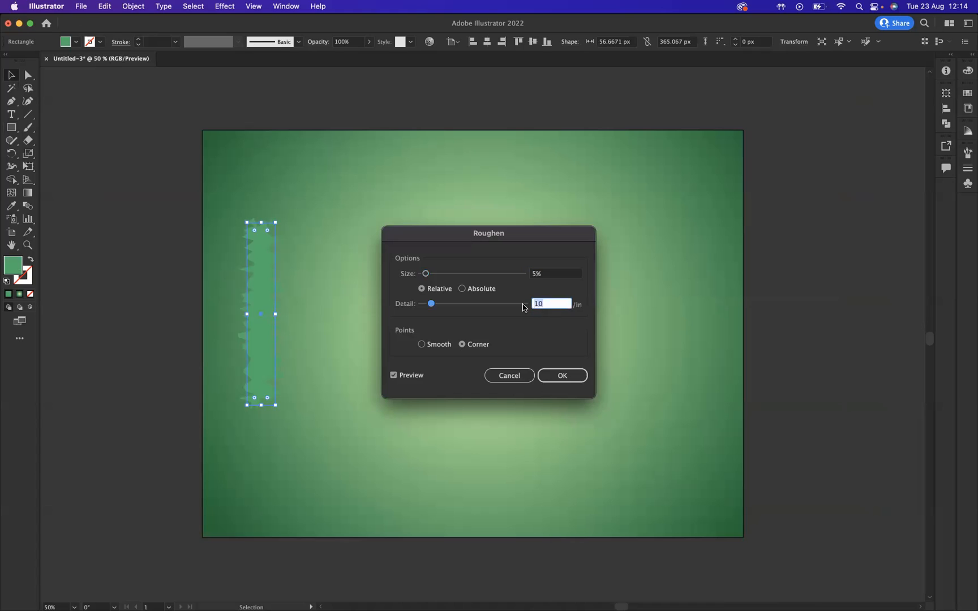
text(3)
click(535, 276)
text(3)
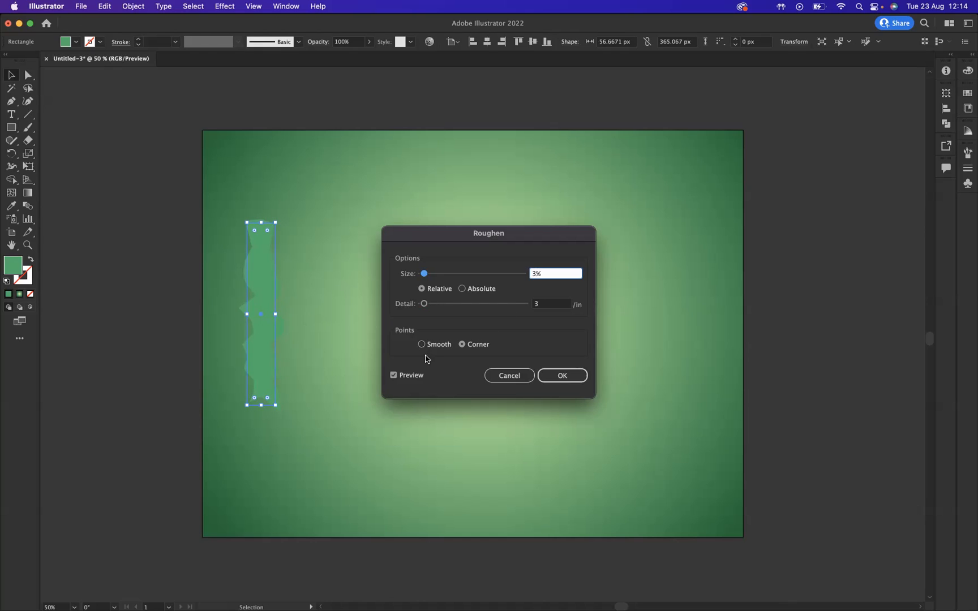
click(422, 344)
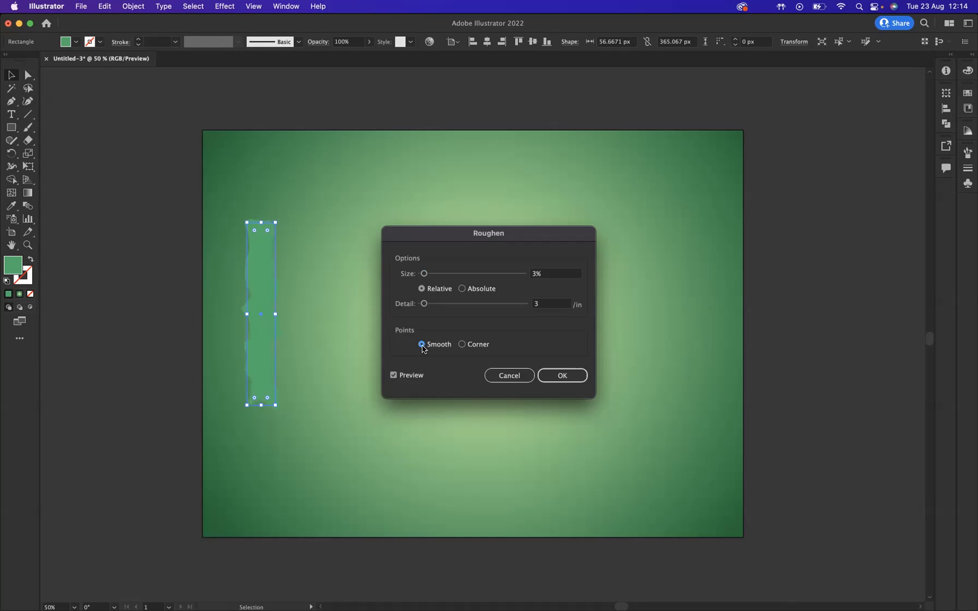
click(561, 378)
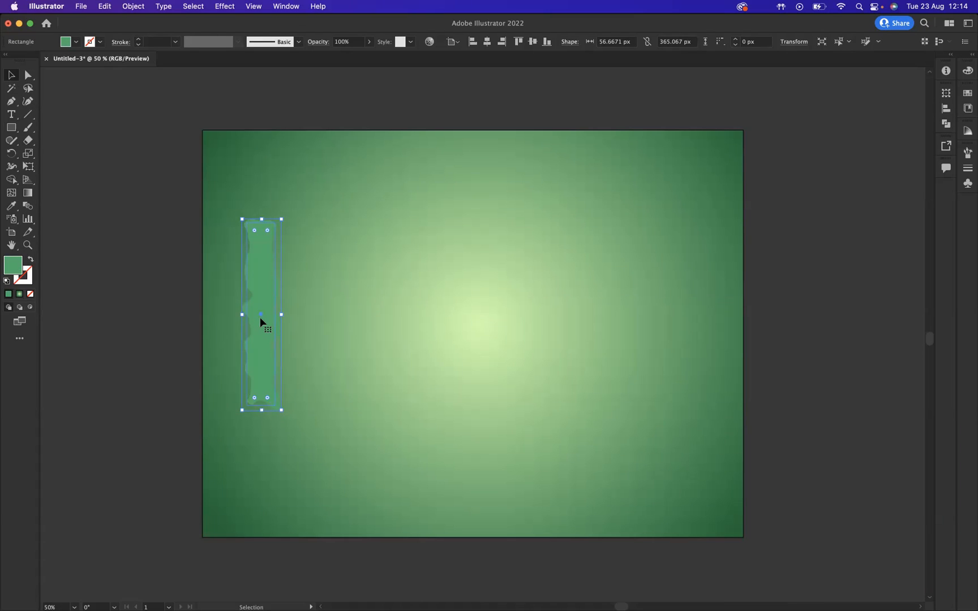
Duplicate the wavy stripe horizontally and repeat the copy at equal spacing to make a row of nine stripes.
drag(261, 315, 318, 309)
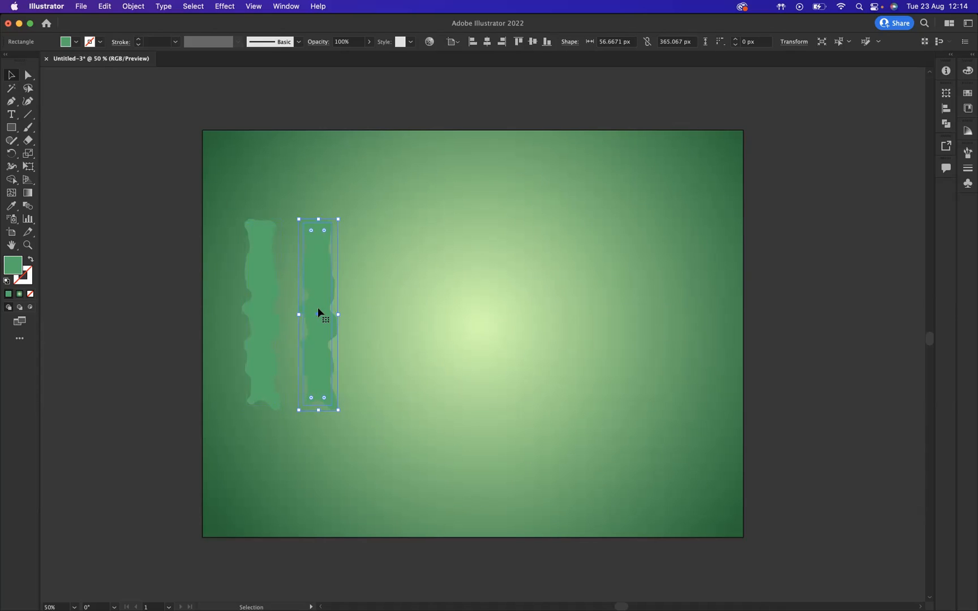
key(super+d)
key(super+d)
key(super+d)
key(super+d)
key(super+d)
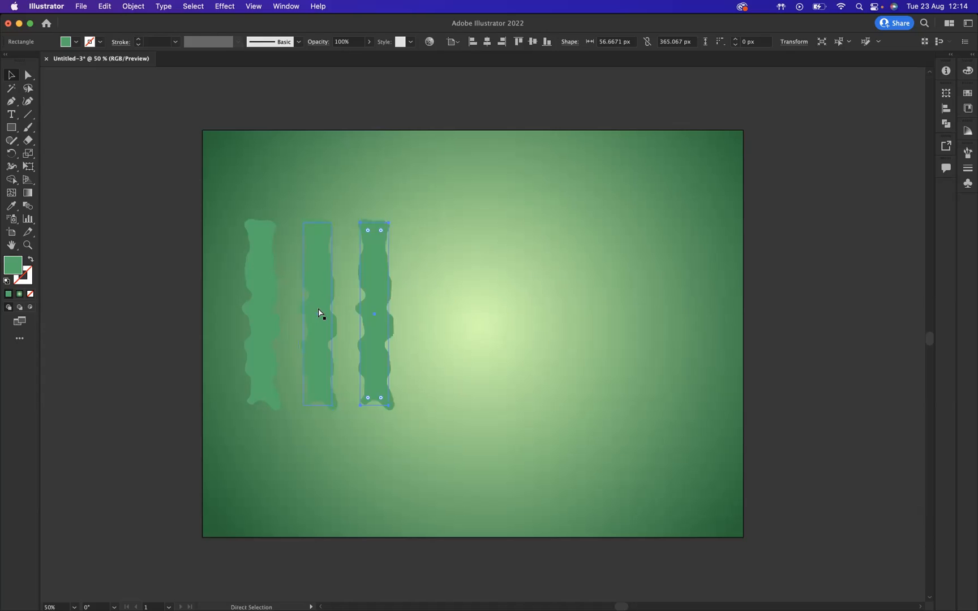
key(super+d)
key(super+d)
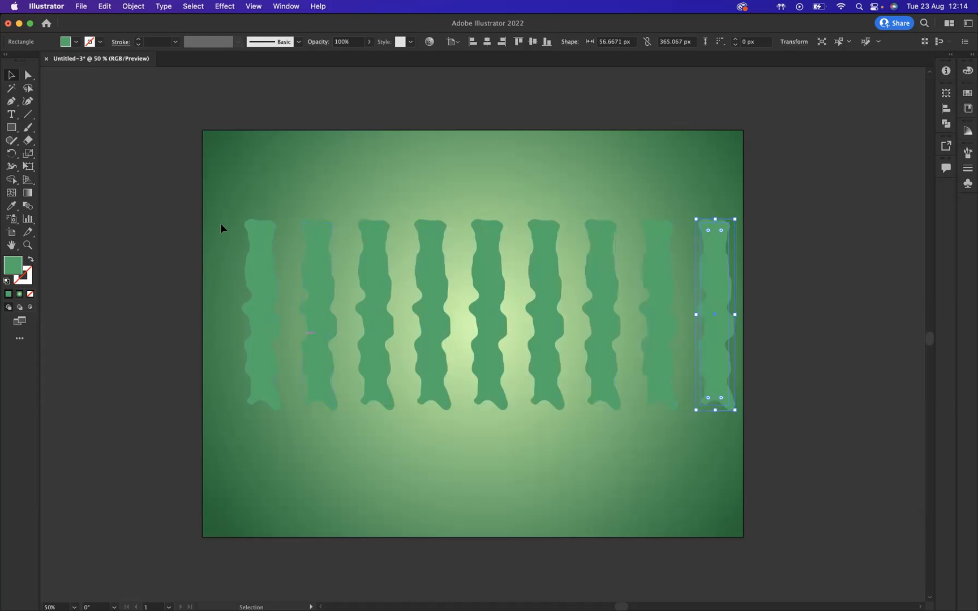
Save all nine stripes as a dynamic symbol named "watermelon" and delete its instance from the artboard.
key(super+a)
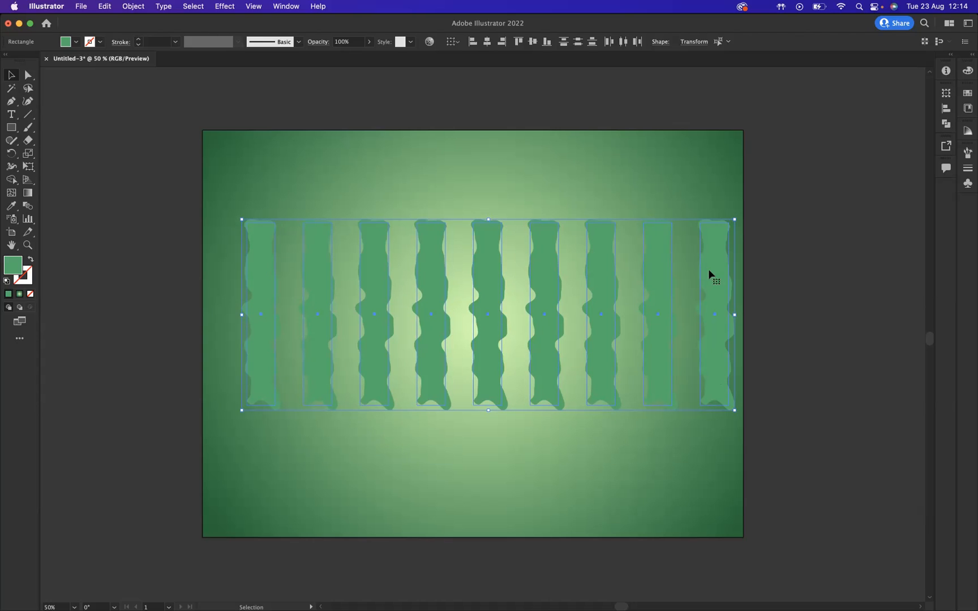
click(287, 9)
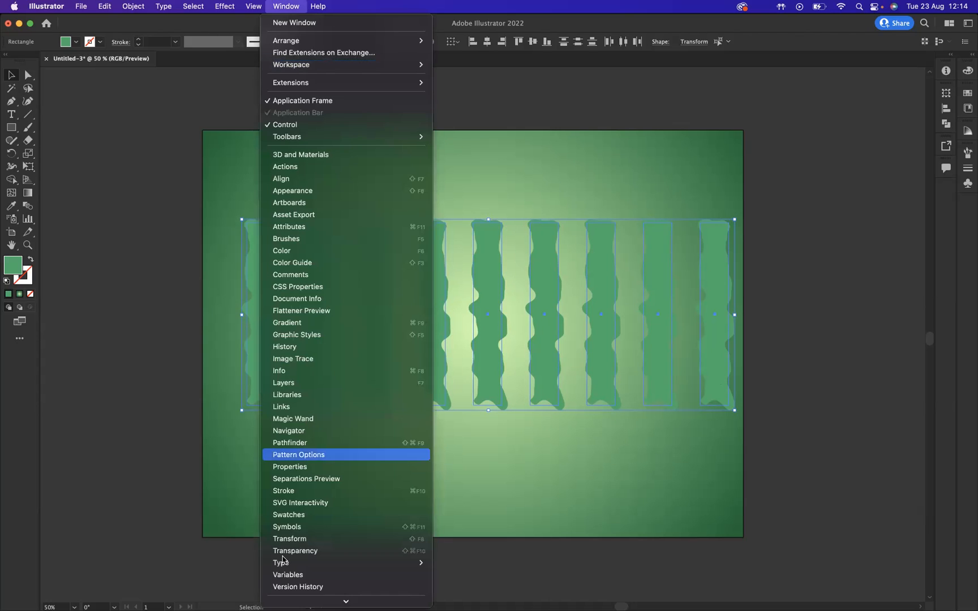
click(287, 528)
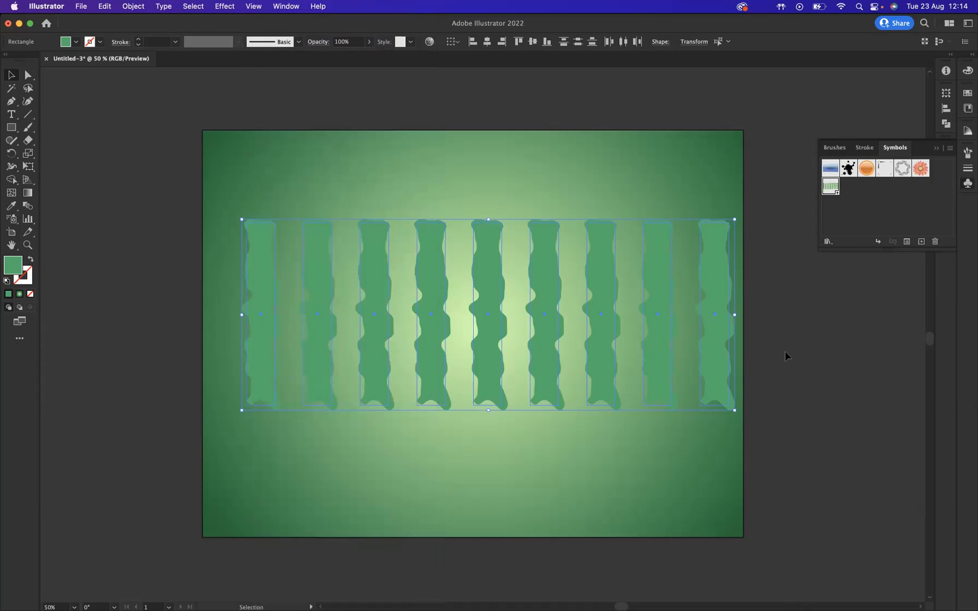
click(921, 242)
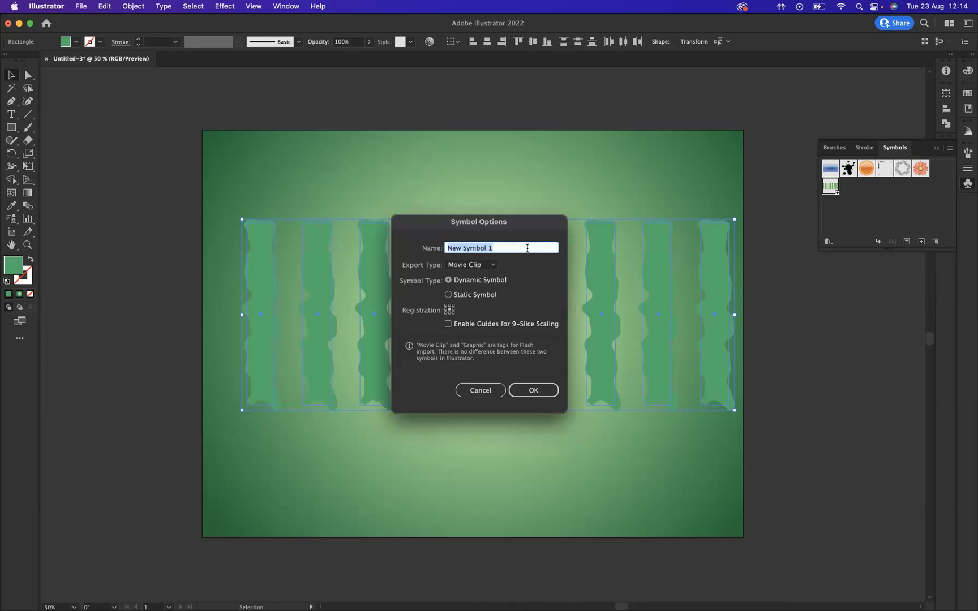
text(watermelon)
click(533, 390)
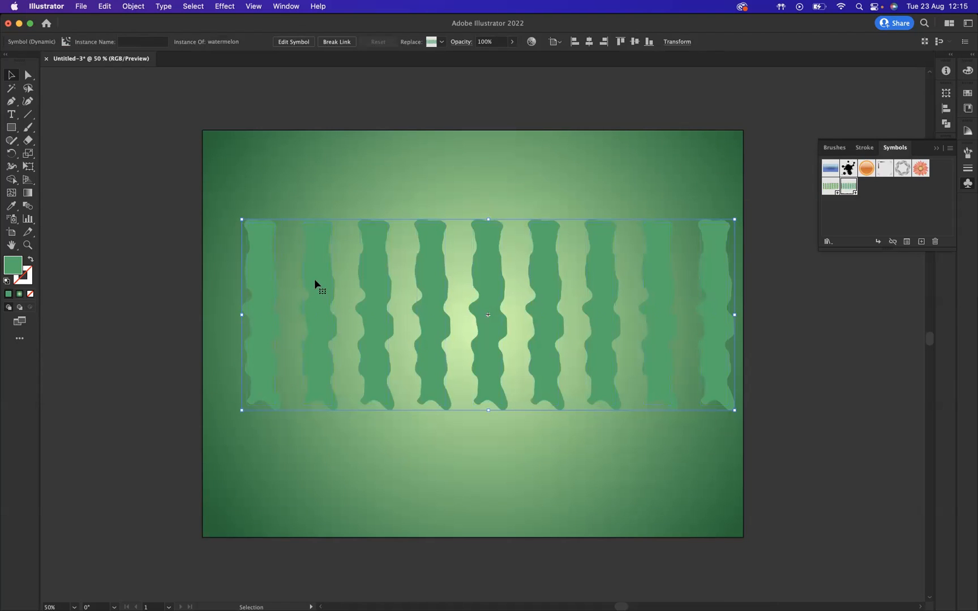
click(968, 185)
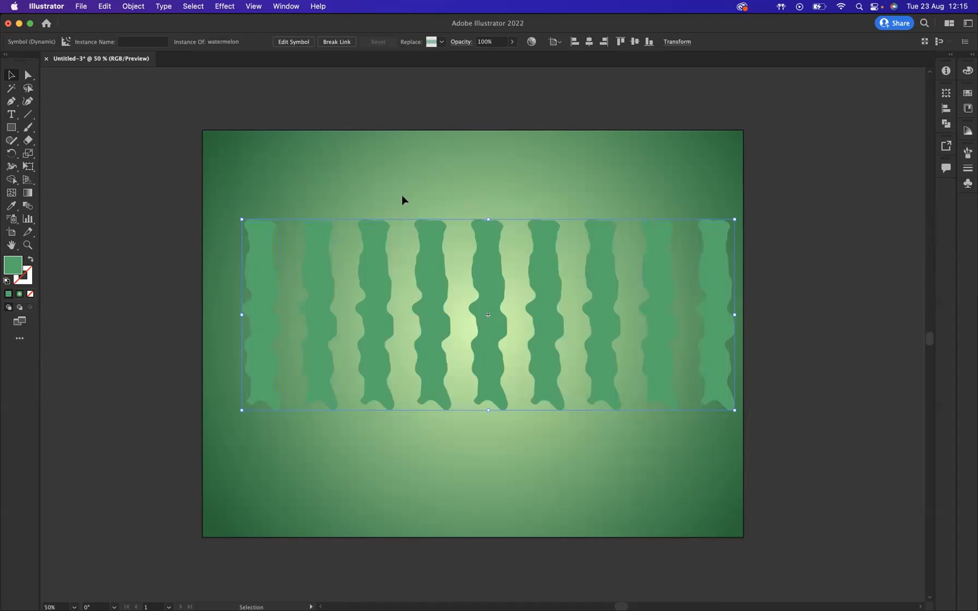
key(Delete)
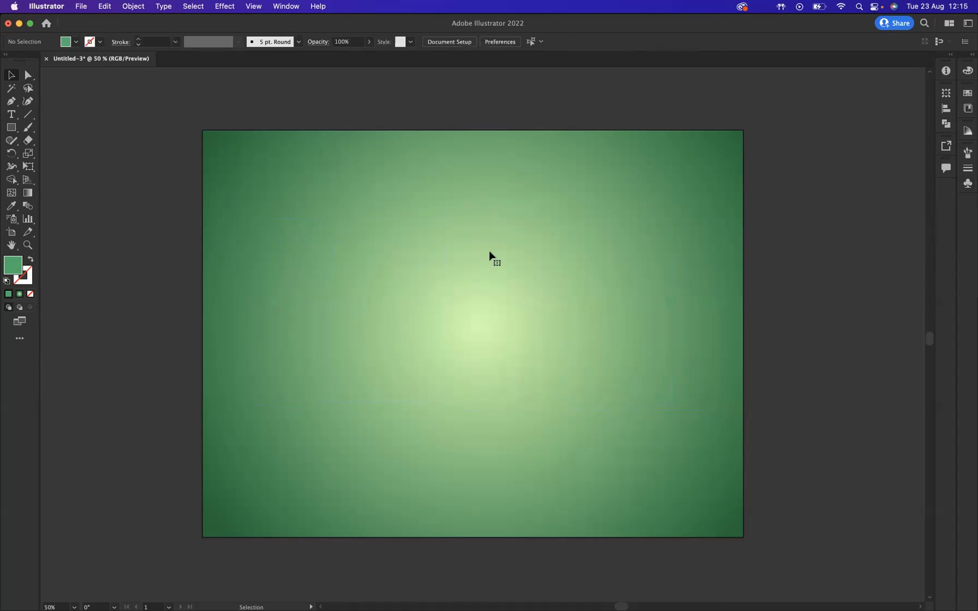
Draw a dark green circle about 610 px in diameter and move it close to the artboard's centre.
click(11, 128)
drag(11, 129, 48, 154)
drag(438, 308, 590, 415)
click(76, 41)
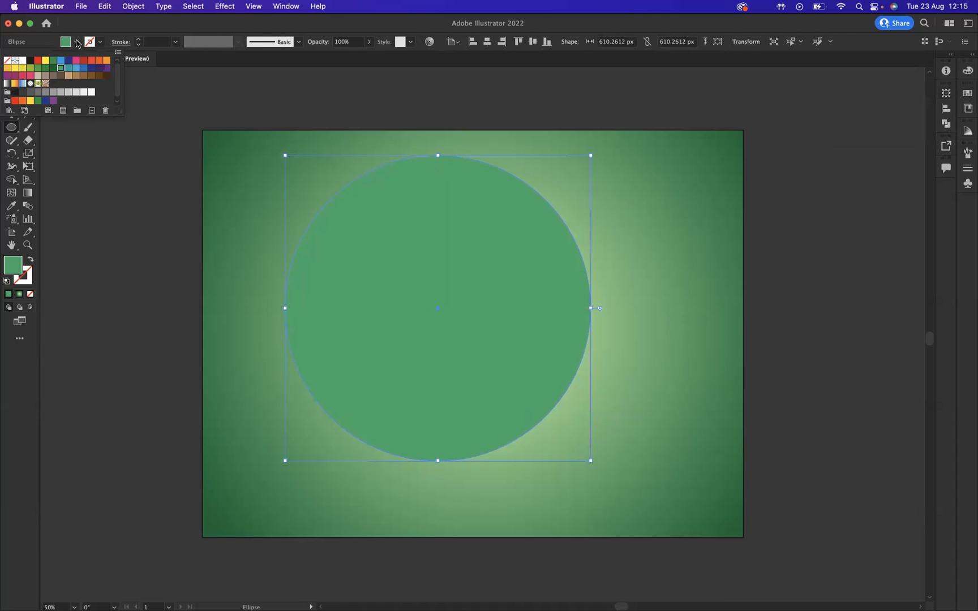
click(54, 68)
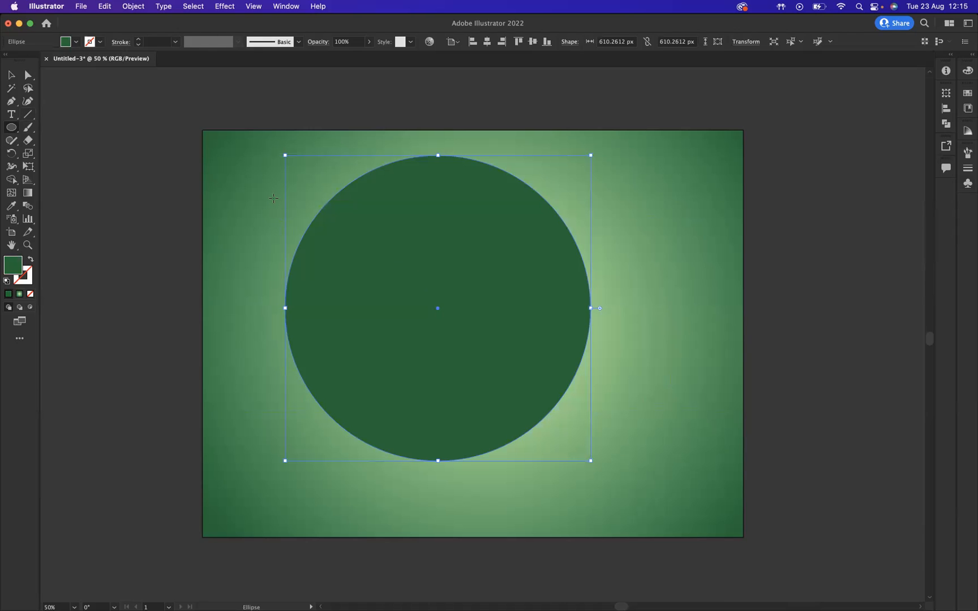
key(v)
drag(430, 229, 457, 257)
Cover the circle's right half with a rectangle about 339 by 744 px and cut both away using Shape Builder, leaving a half circle.
drag(14, 129, 57, 127)
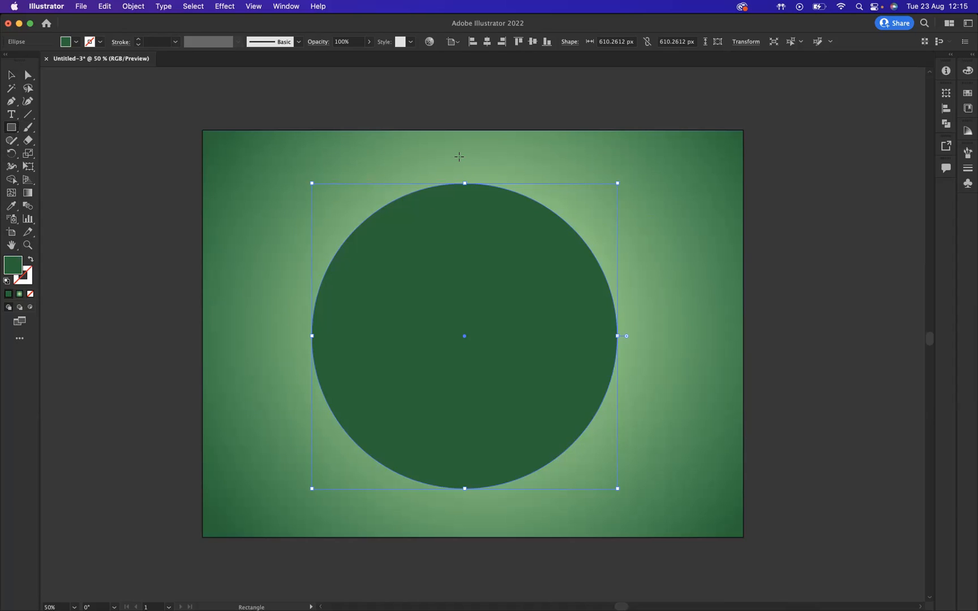
drag(465, 156, 634, 529)
click(11, 75)
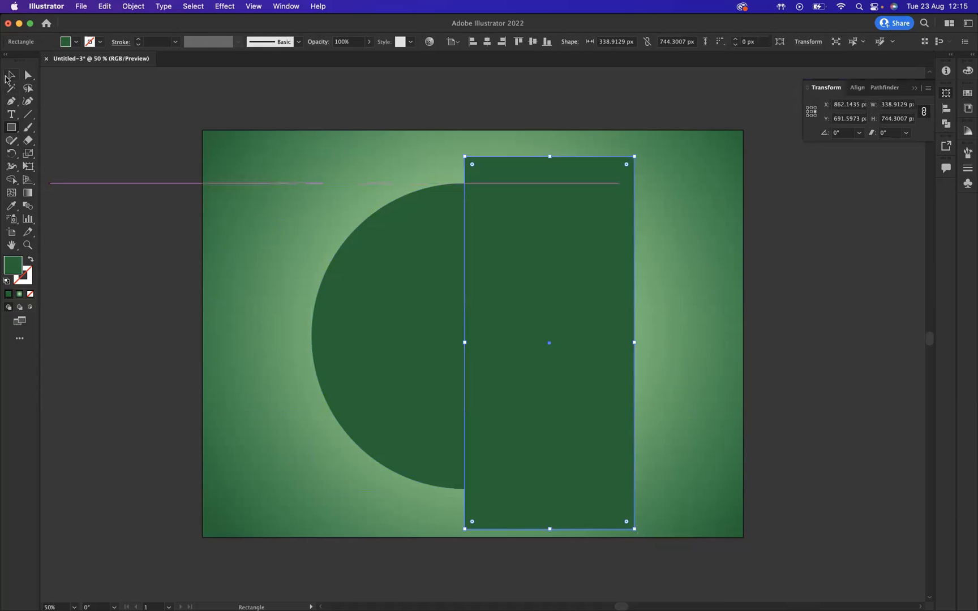
drag(287, 215, 548, 341)
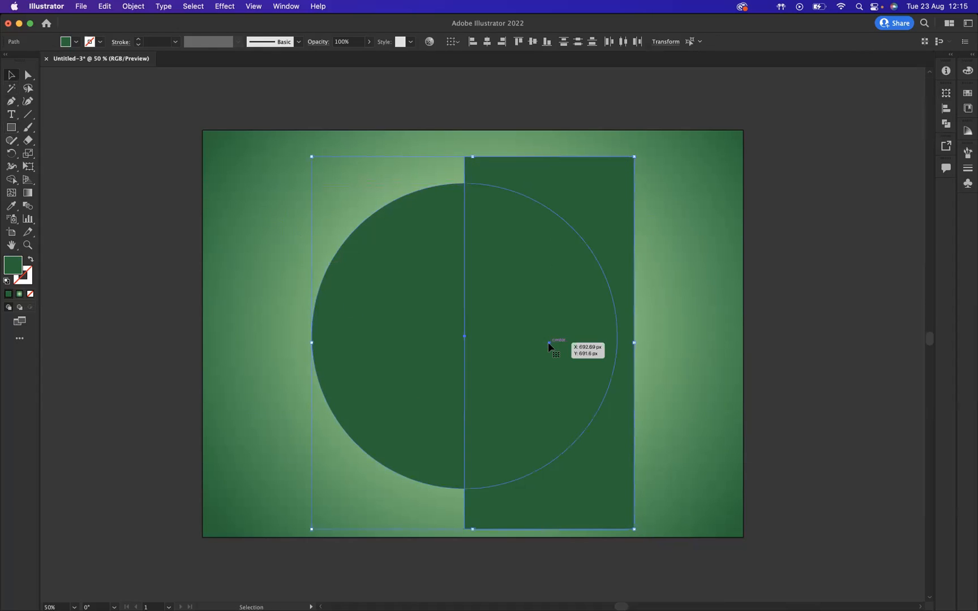
click(12, 179)
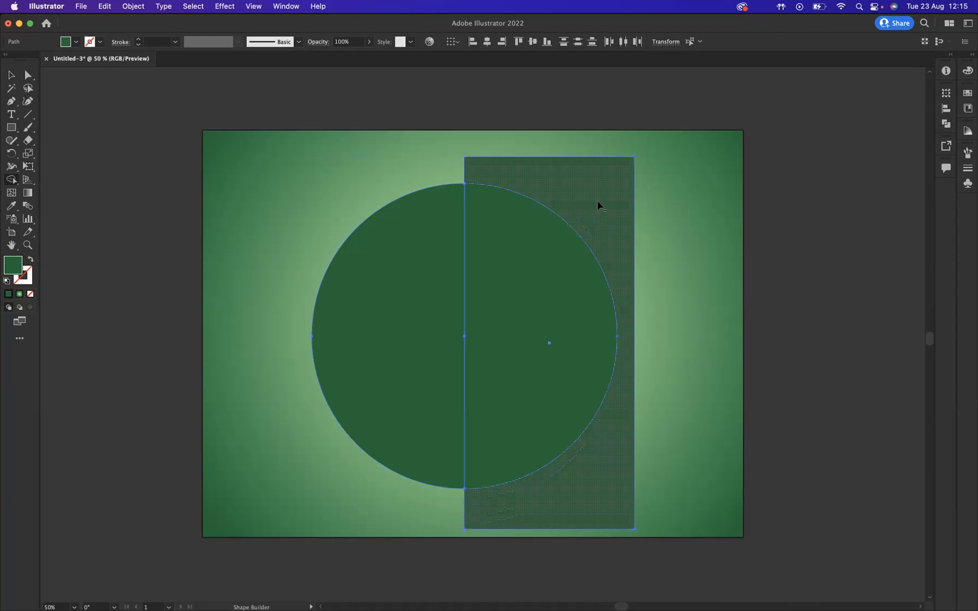
mouse_move(596, 208)
mouse_down()
mouse_move(555, 284)
mouse_move(592, 324)
mouse_move(573, 362)
mouse_up()
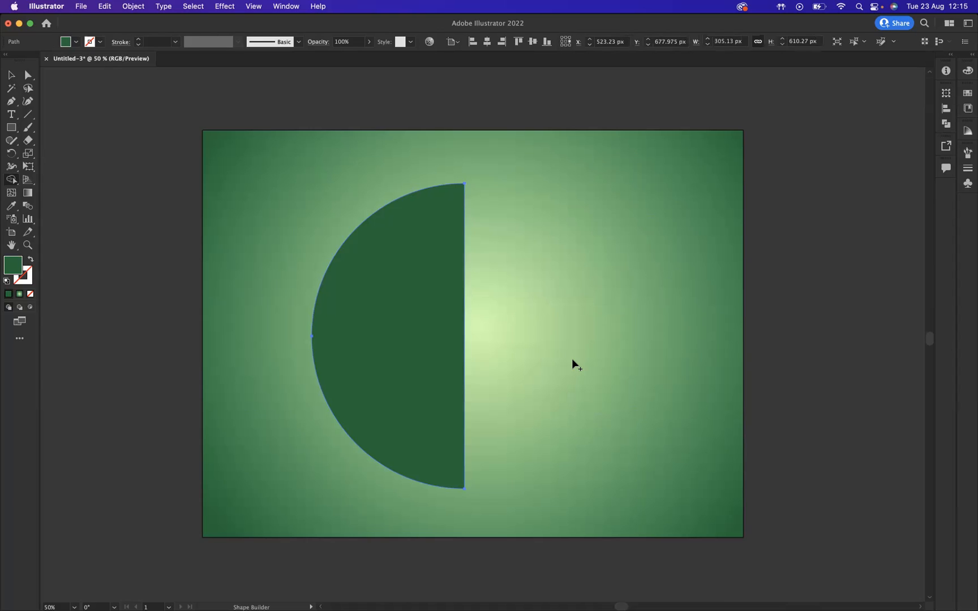
Apply the classic 3D Revolve effect to the half circle, revolving 360° from its right edge with Diffuse Shading.
click(12, 75)
click(164, 208)
click(448, 291)
click(227, 8)
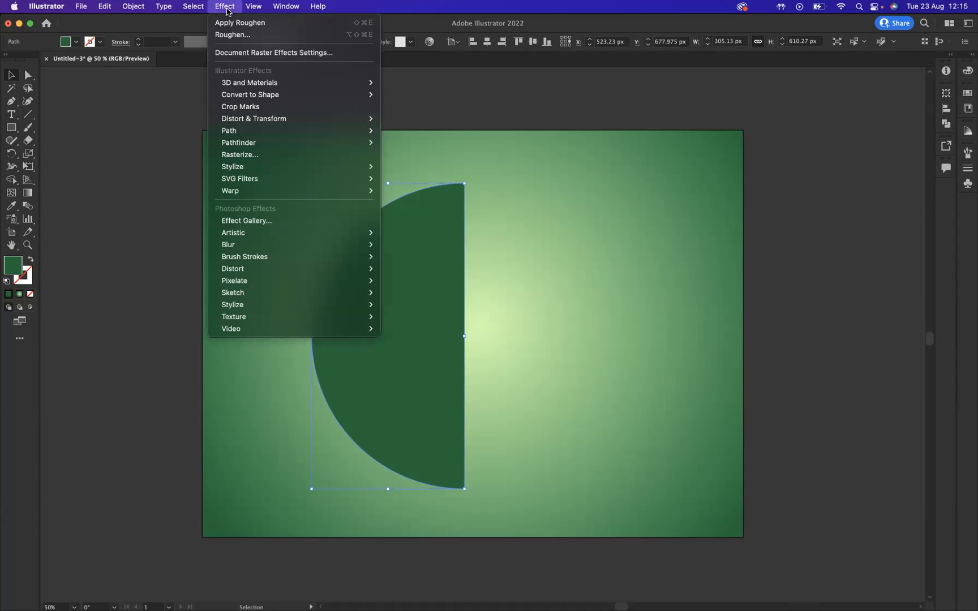
mouse_move(253, 85)
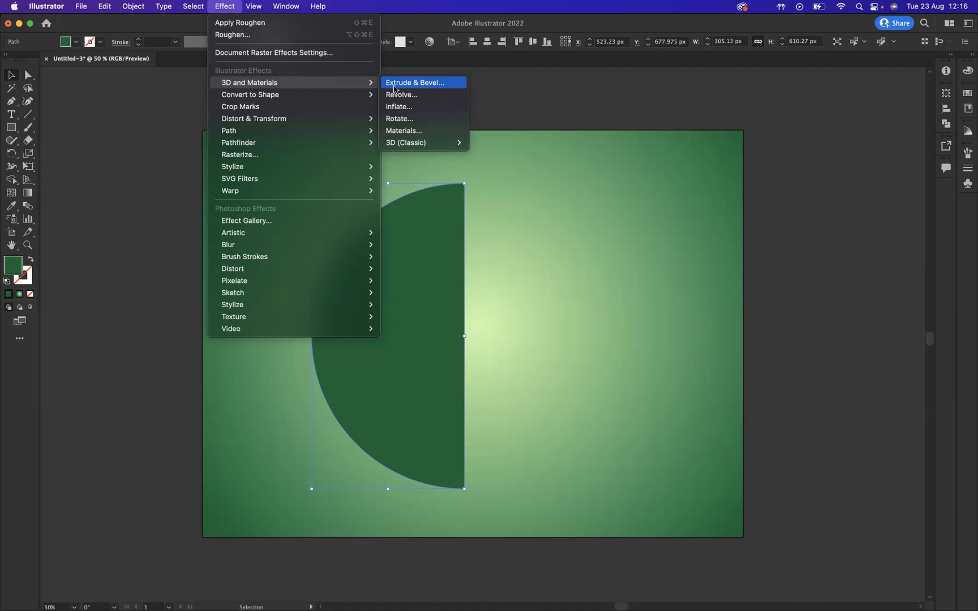
mouse_move(414, 143)
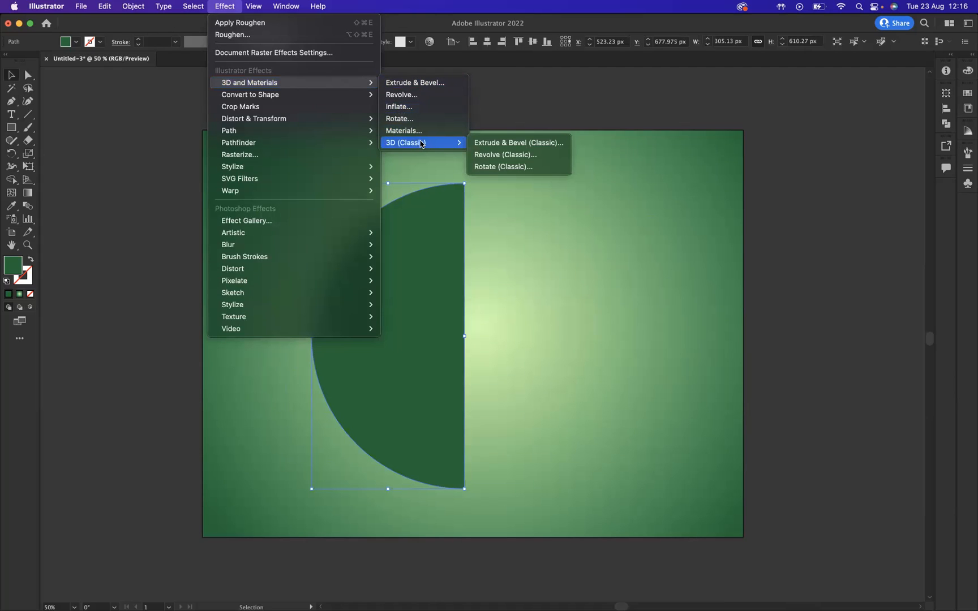
click(490, 156)
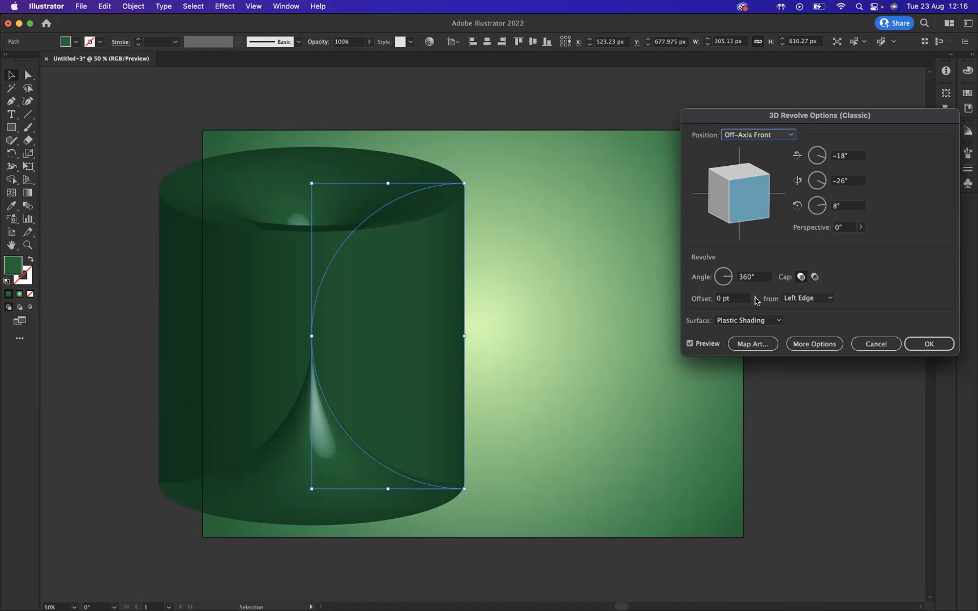
click(831, 300)
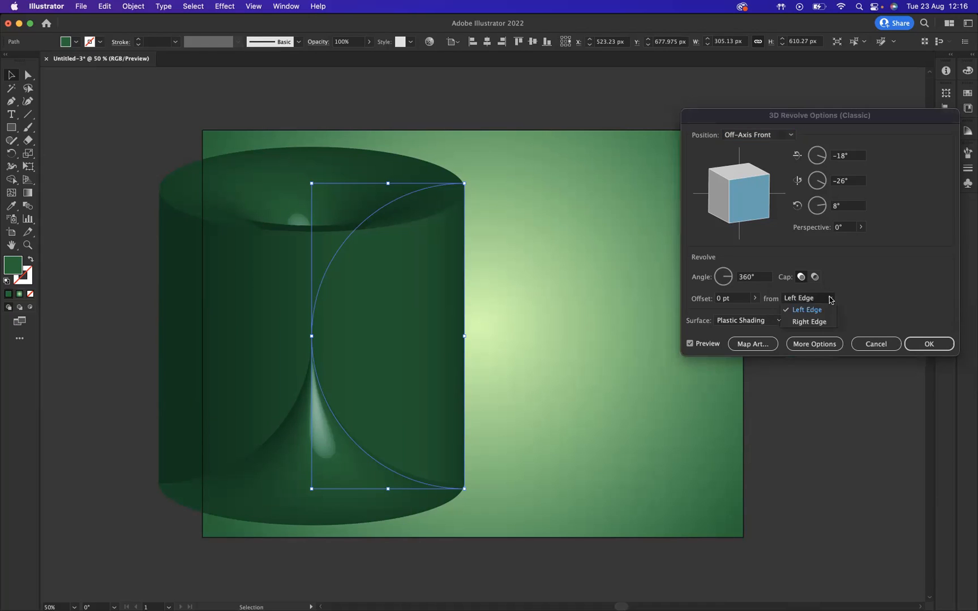
click(810, 322)
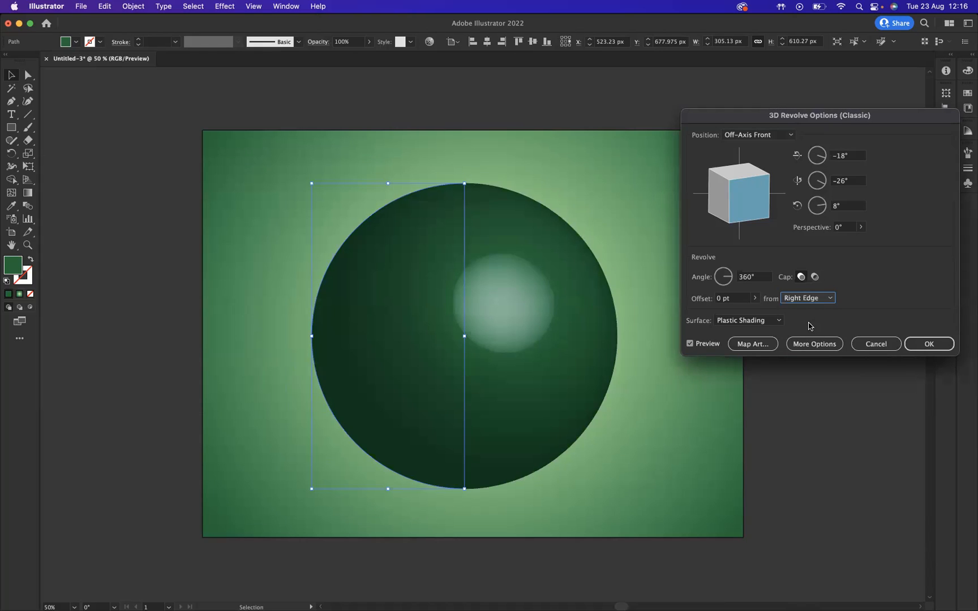
click(758, 321)
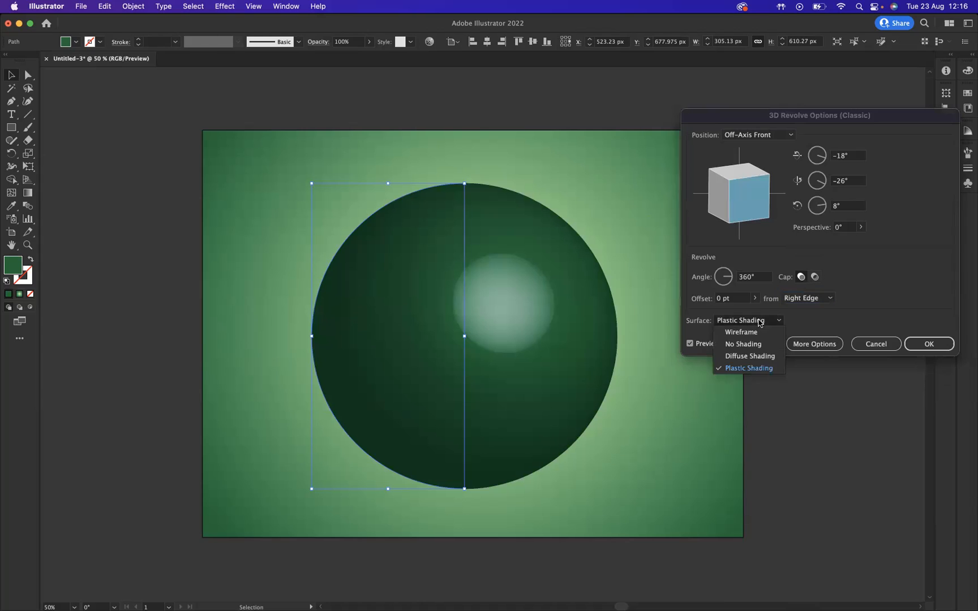
click(756, 356)
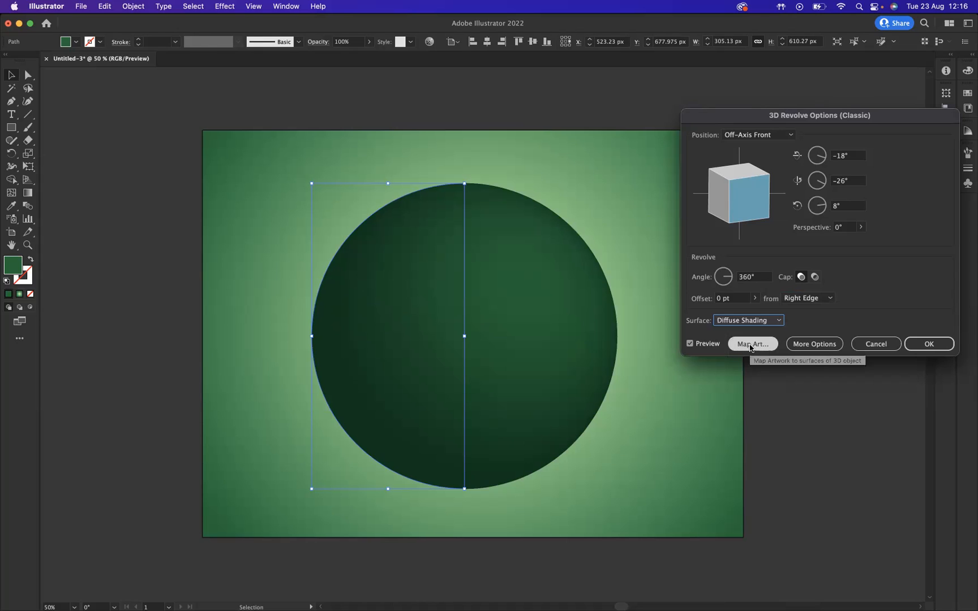
Map the "watermelon" symbol onto the sphere's surface and scale it to fit.
click(751, 345)
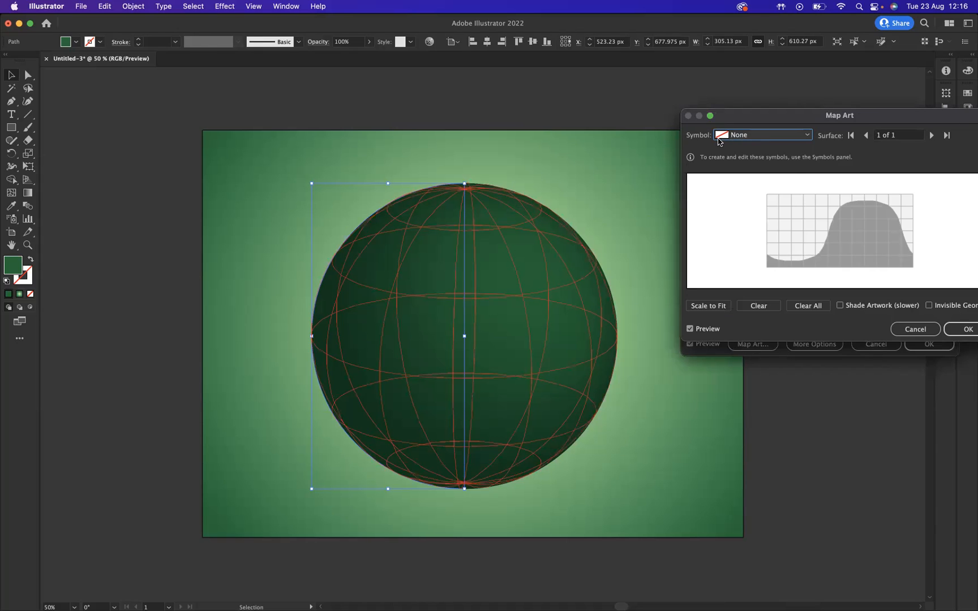
click(791, 136)
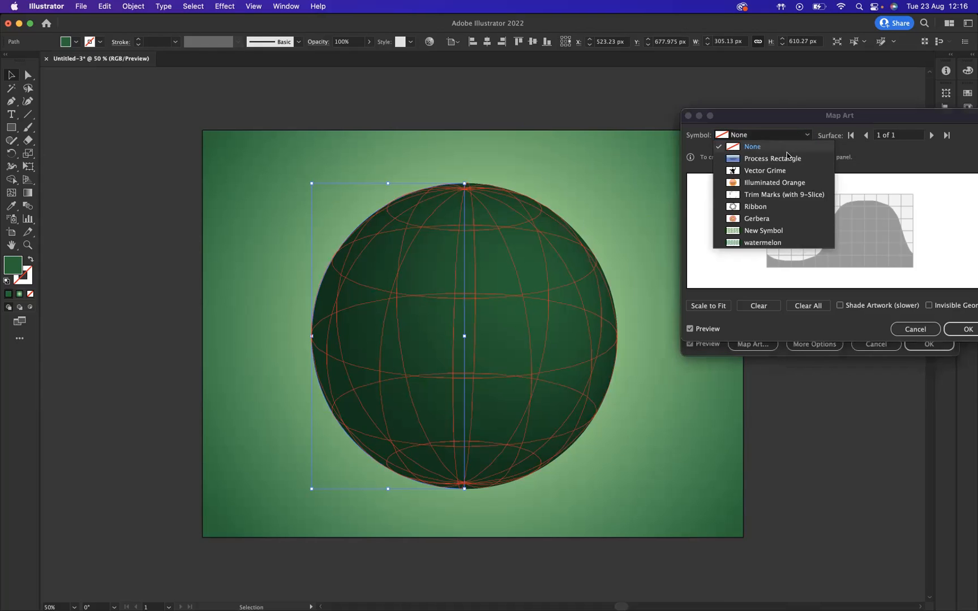
click(763, 243)
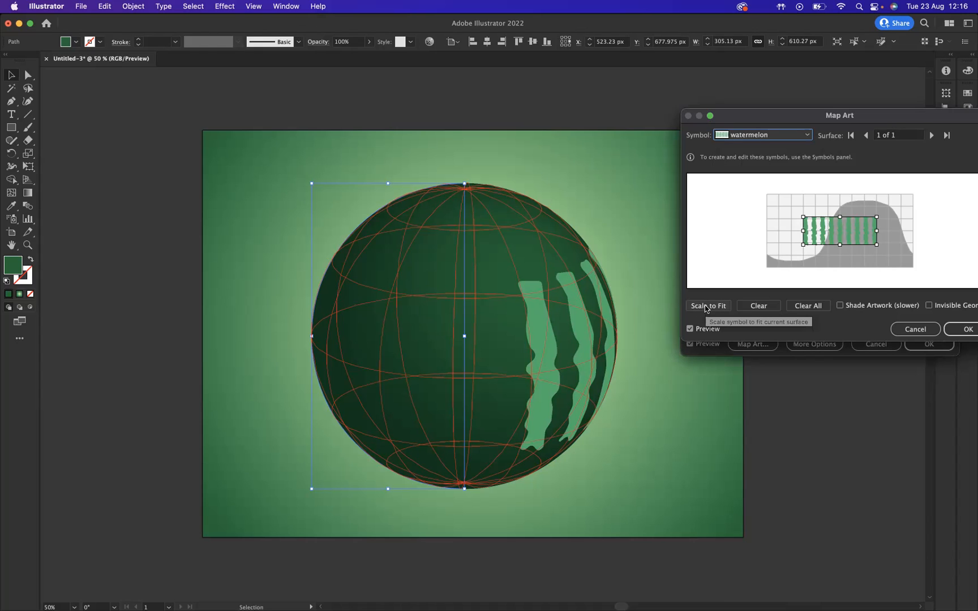
click(706, 309)
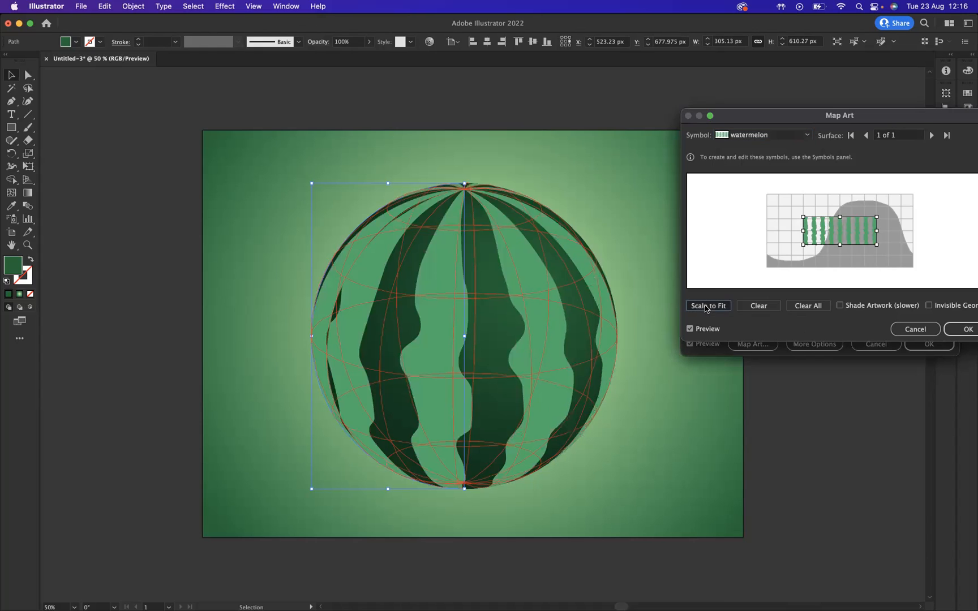
click(706, 308)
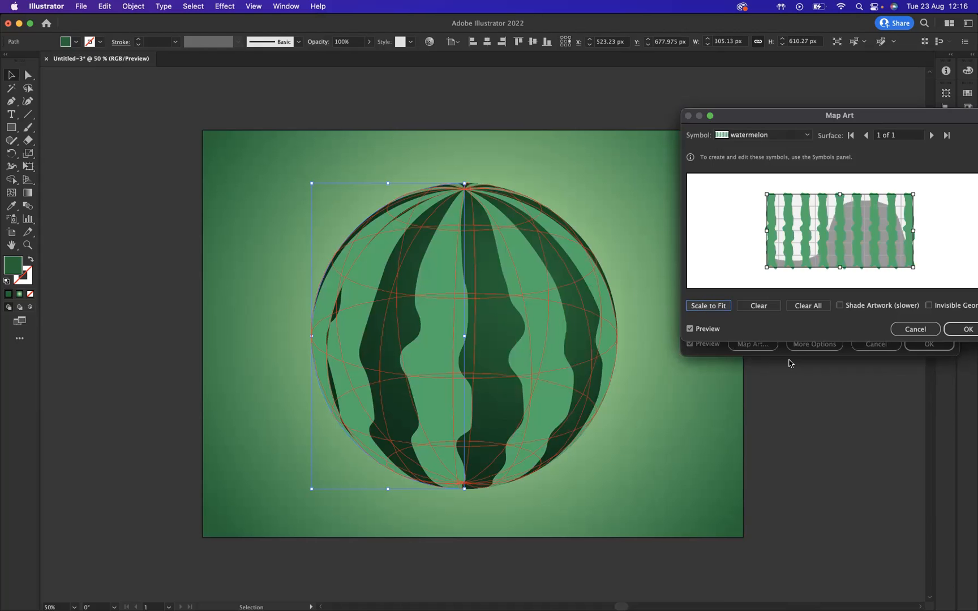
click(965, 329)
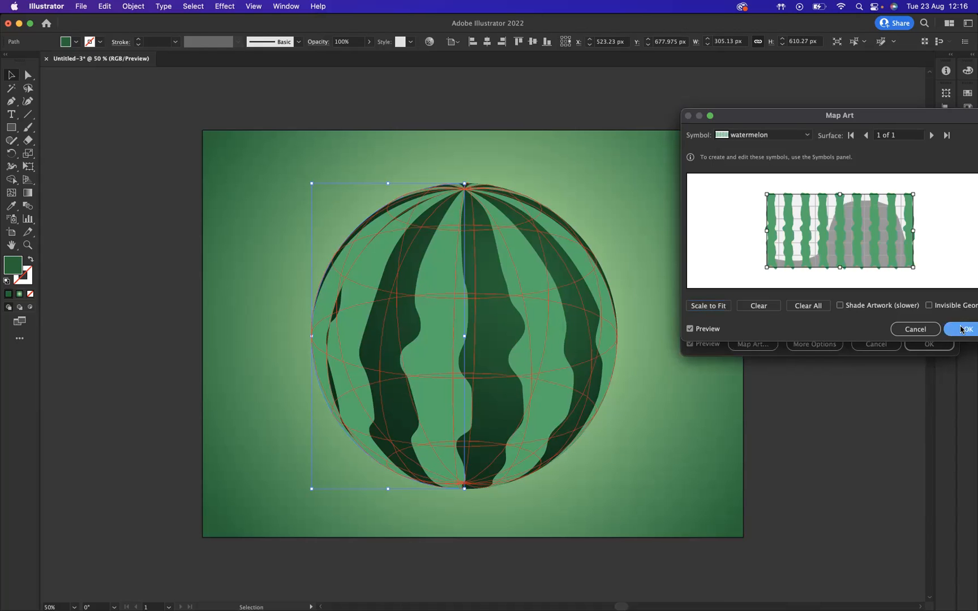
Rotate the 3D sphere to about -3°, -5° and 2° on its three axes, apply the effect and expand its appearance.
drag(762, 206, 748, 200)
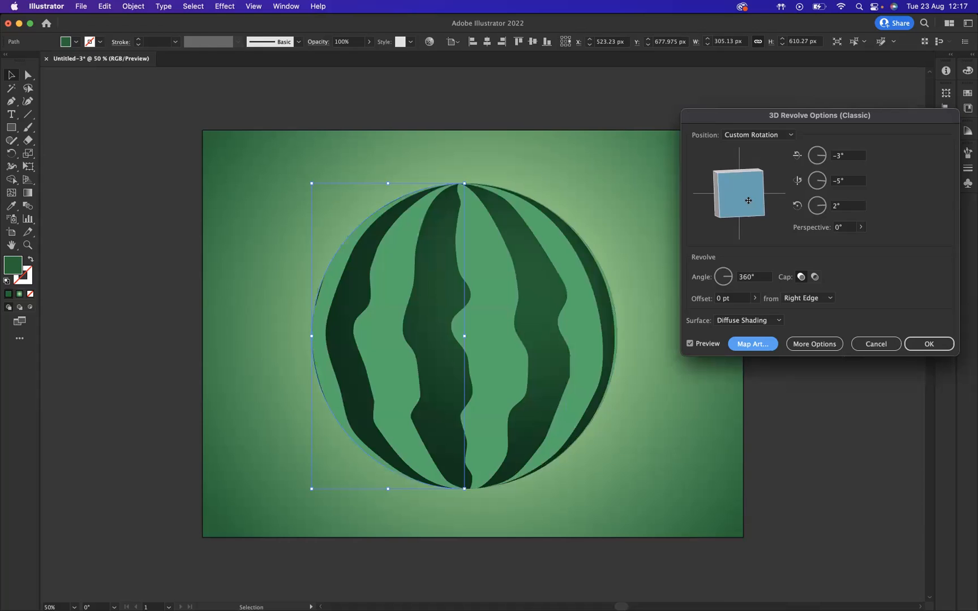
click(929, 347)
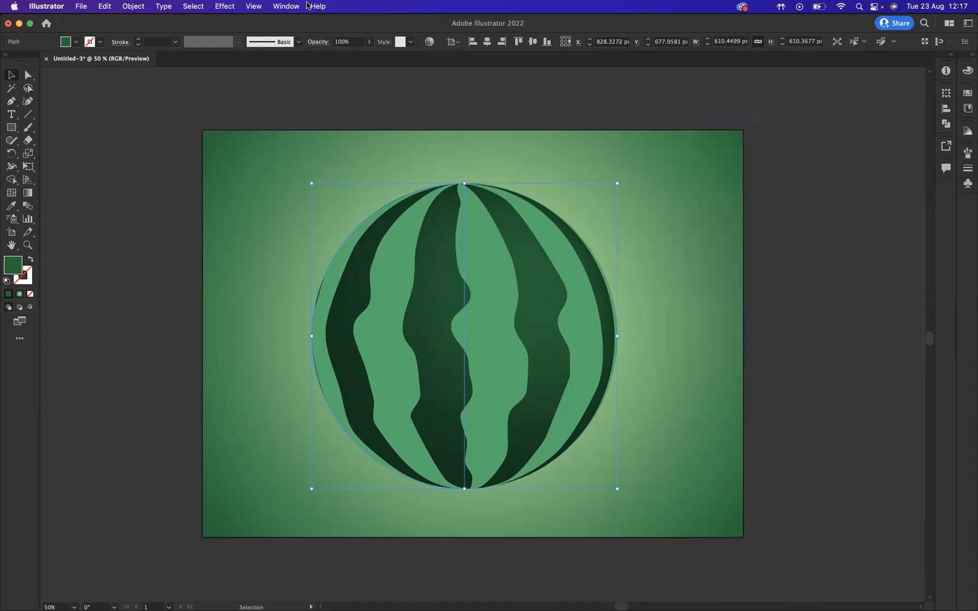
click(127, 7)
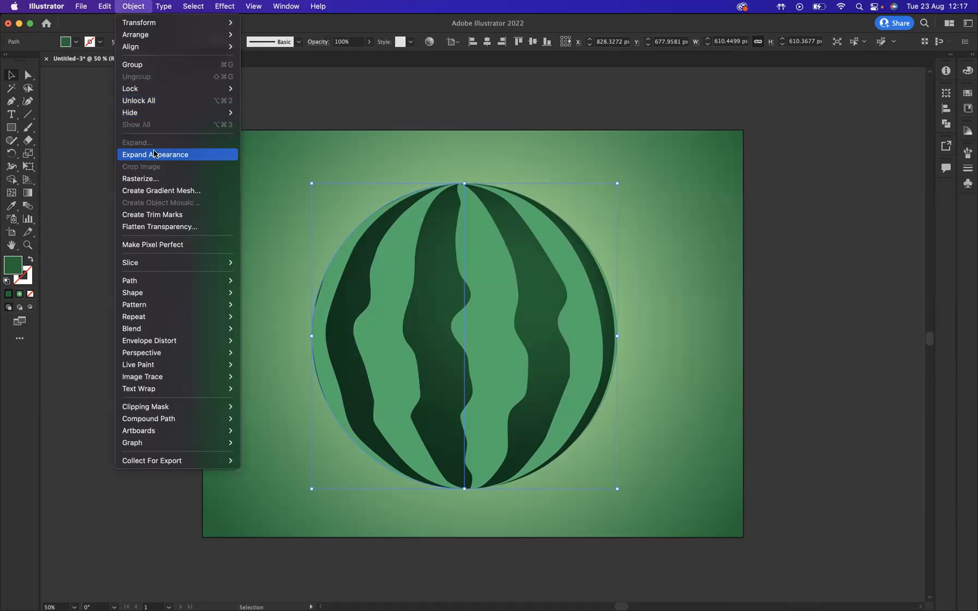
click(157, 155)
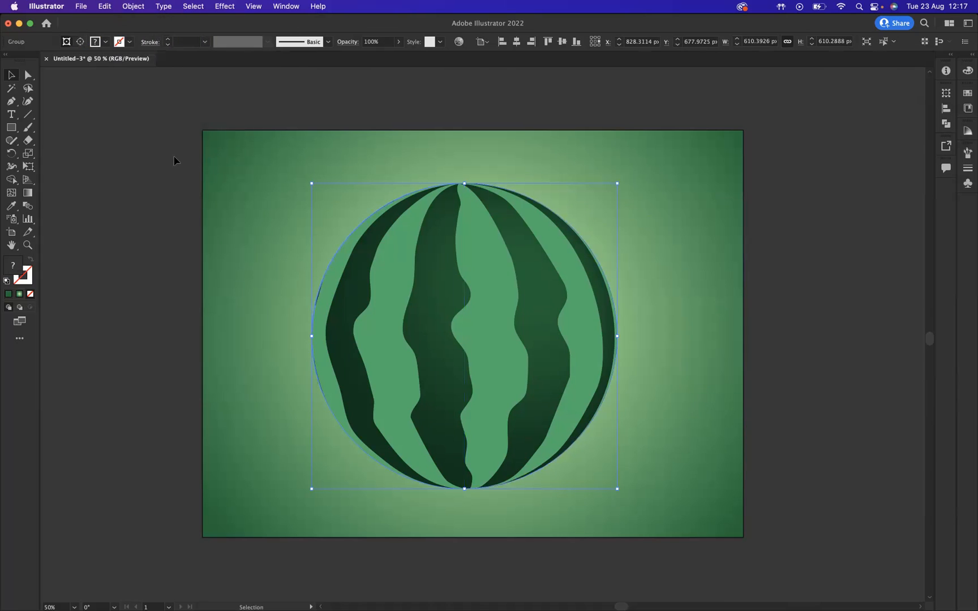
Tilt the expanded watermelon slightly counterclockwise, deselect it and show the artwork in full-screen mode.
click(174, 157)
click(430, 292)
drag(630, 490, 650, 453)
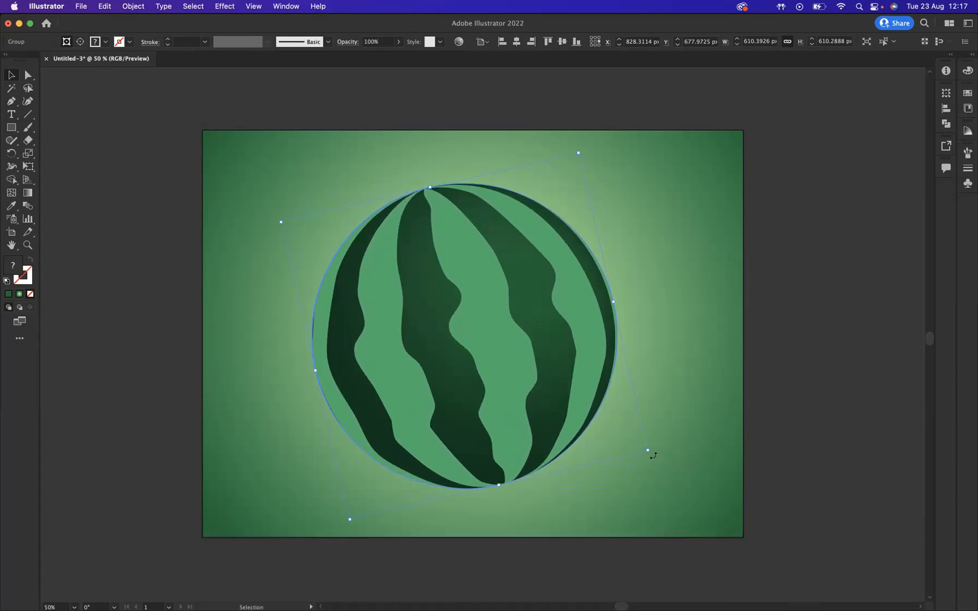
click(702, 339)
key(f)
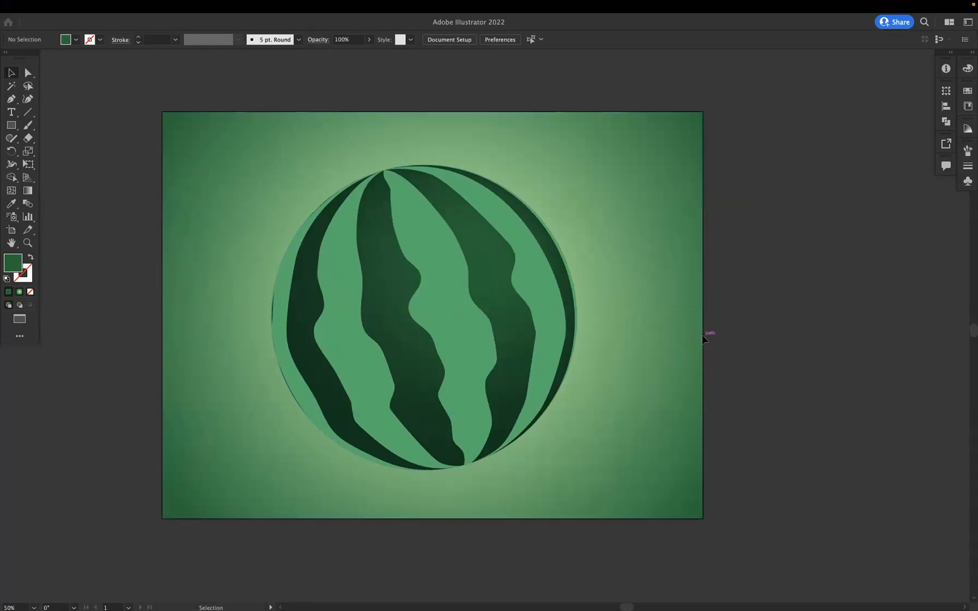
key(super+equal)
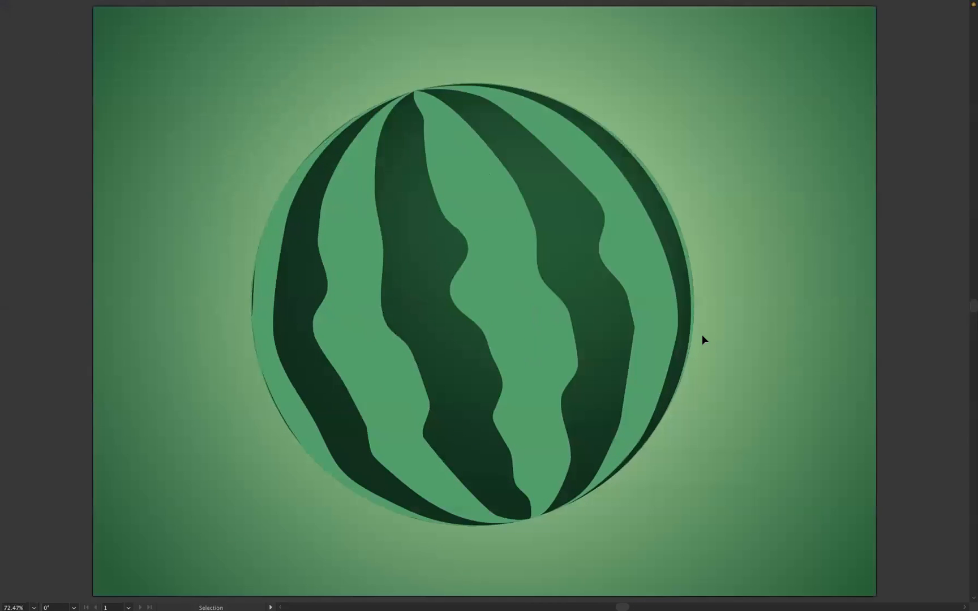